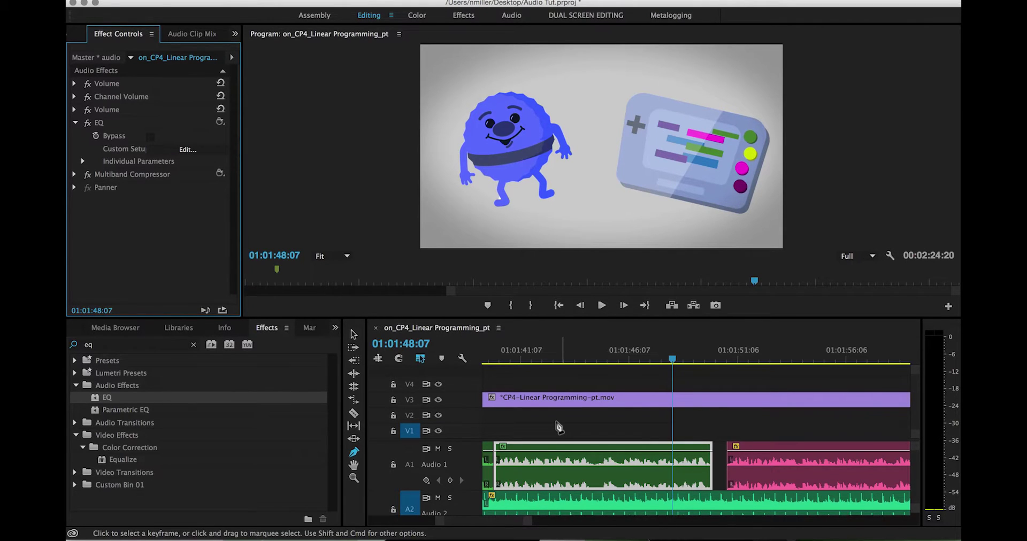
Select the Audio 1 clip, collapse its EQ effect, and zoom the timeline out to show every clip
{"action": "key", "text": "v"}
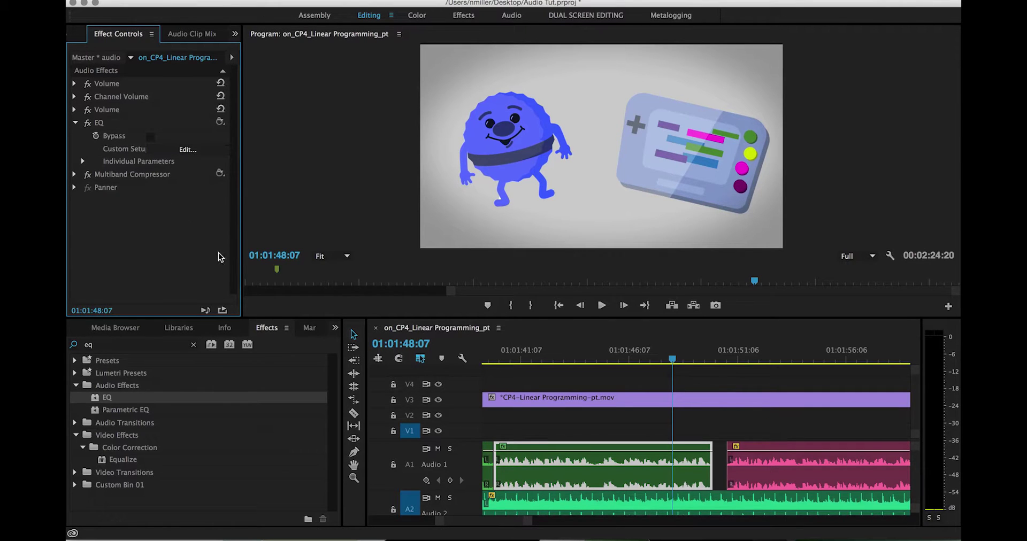
{"action": "left_click", "coordinate": [545, 420]}
{"action": "left_click", "coordinate": [551, 471]}
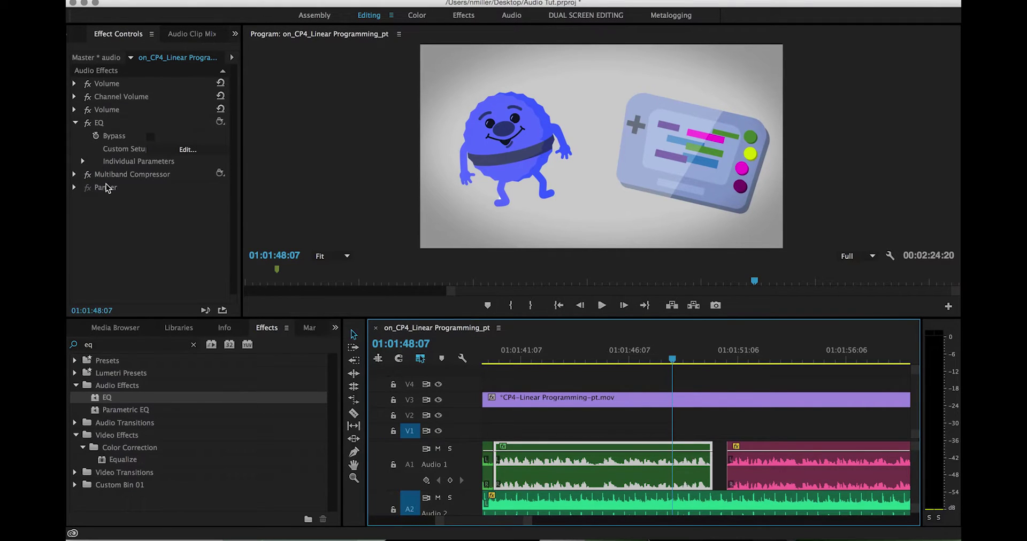
{"action": "left_click", "coordinate": [74, 123]}
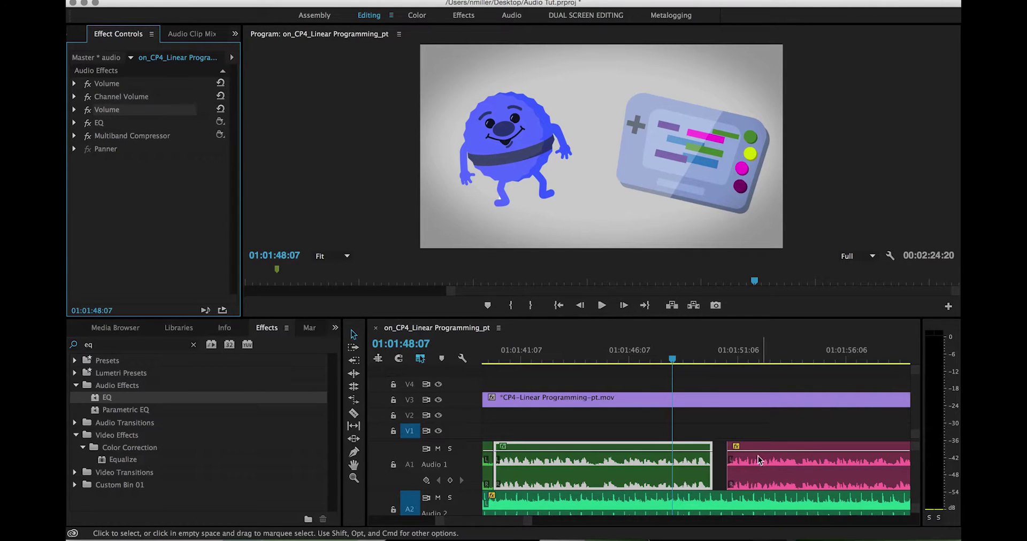
{"action": "left_click_drag", "start_coordinate": [524, 527], "coordinate": [594, 523]}
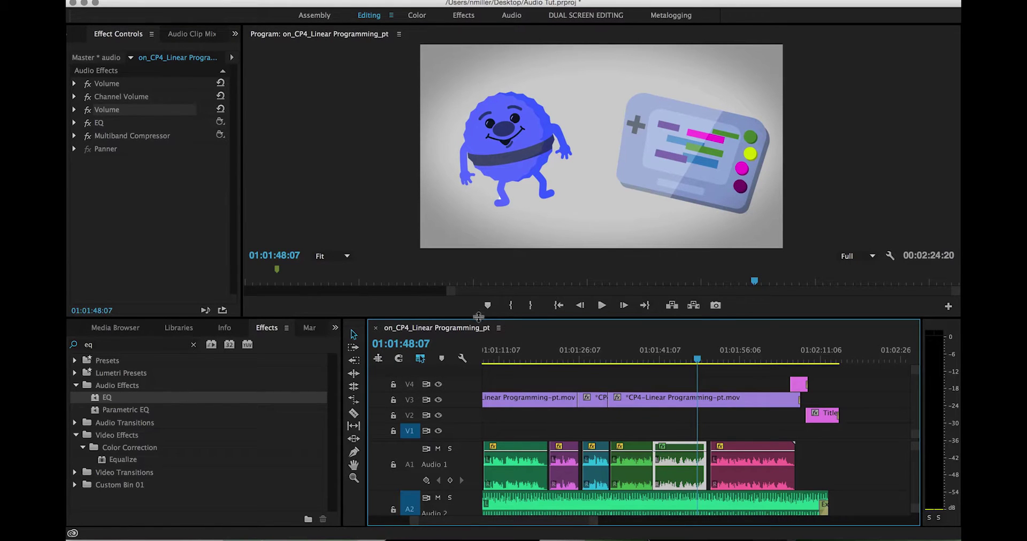
Drag the Program monitor's lower border up to make the timeline taller
{"action": "left_click_drag", "start_coordinate": [471, 315], "coordinate": [472, 298]}
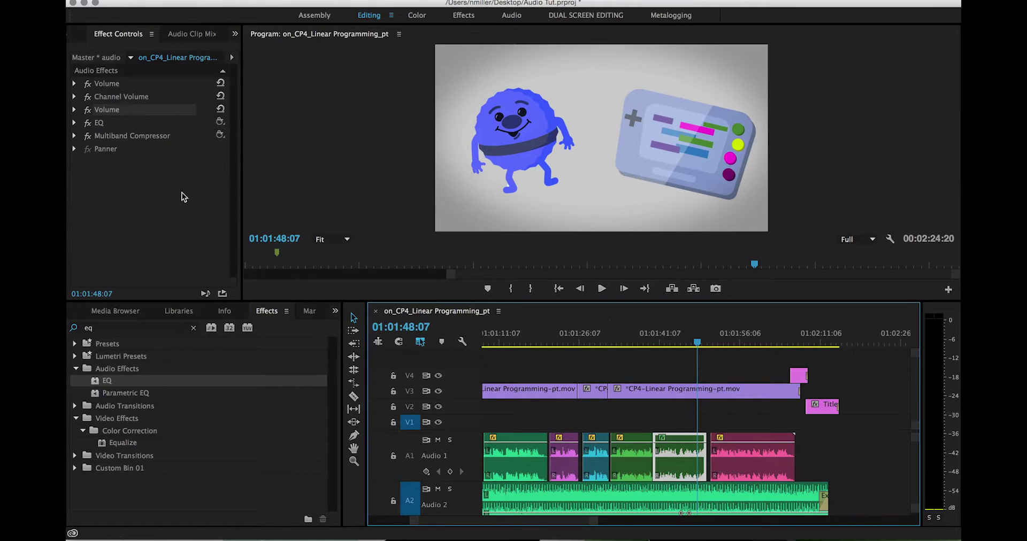
Delete the extra Volume, EQ and Multiband Compressor effects from the clip
{"action": "left_click", "coordinate": [105, 114]}
{"action": "key", "text": "Delete"}
{"action": "left_click", "coordinate": [103, 110]}
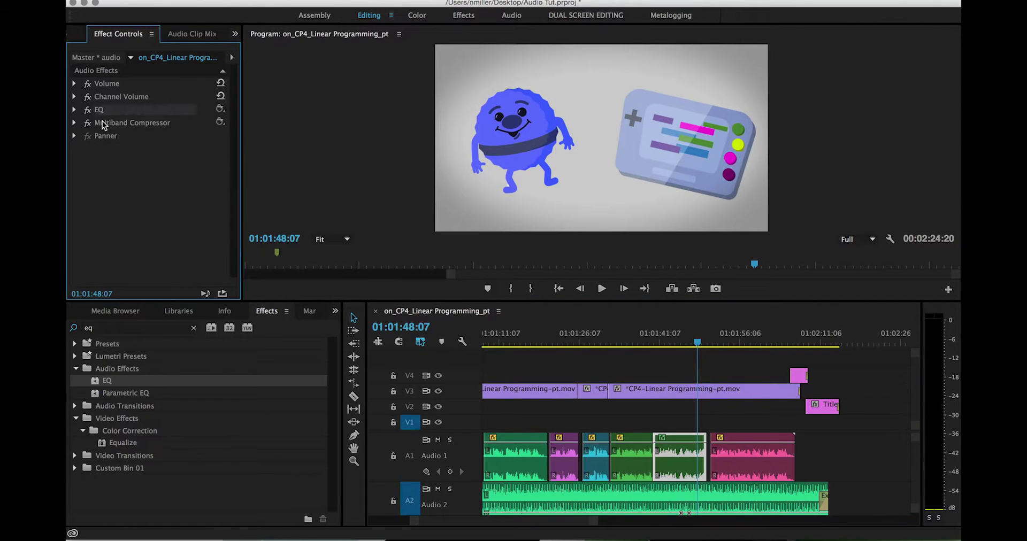
{"action": "key", "text": "Delete"}
{"action": "key", "text": "Delete"}
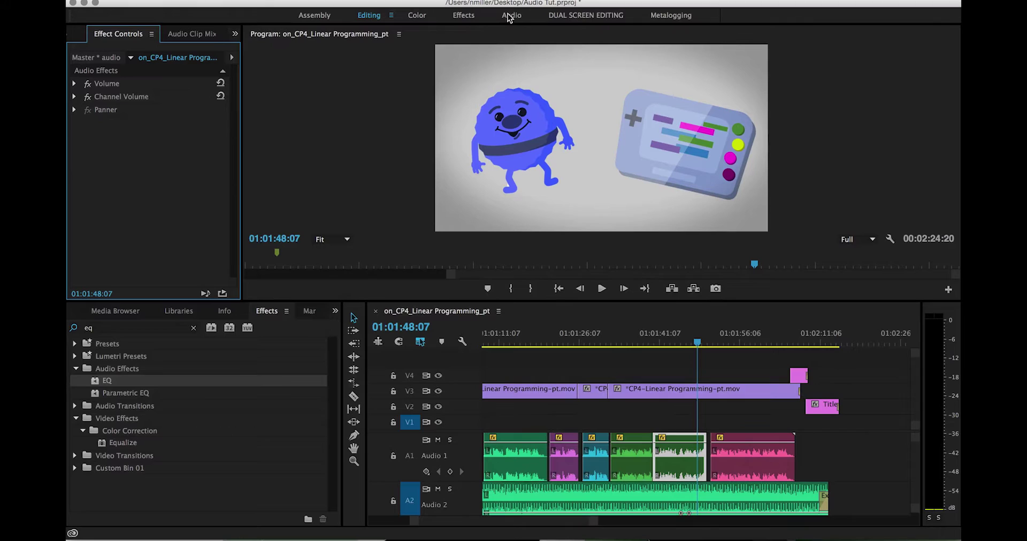
Switch to the Audio workspace and reset it to its saved layout
{"action": "left_click", "coordinate": [396, 1]}
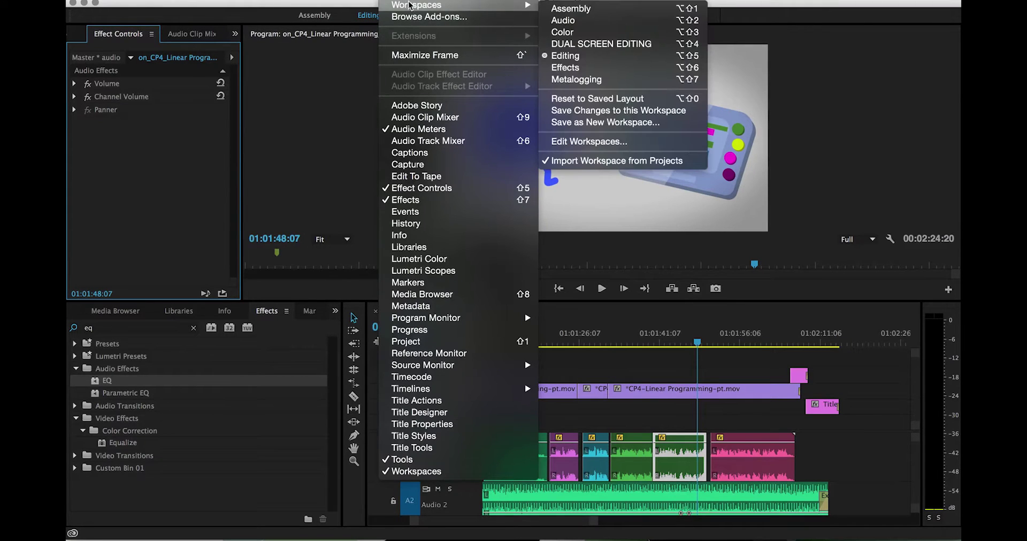
{"action": "mouse_move", "coordinate": [416, 4]}
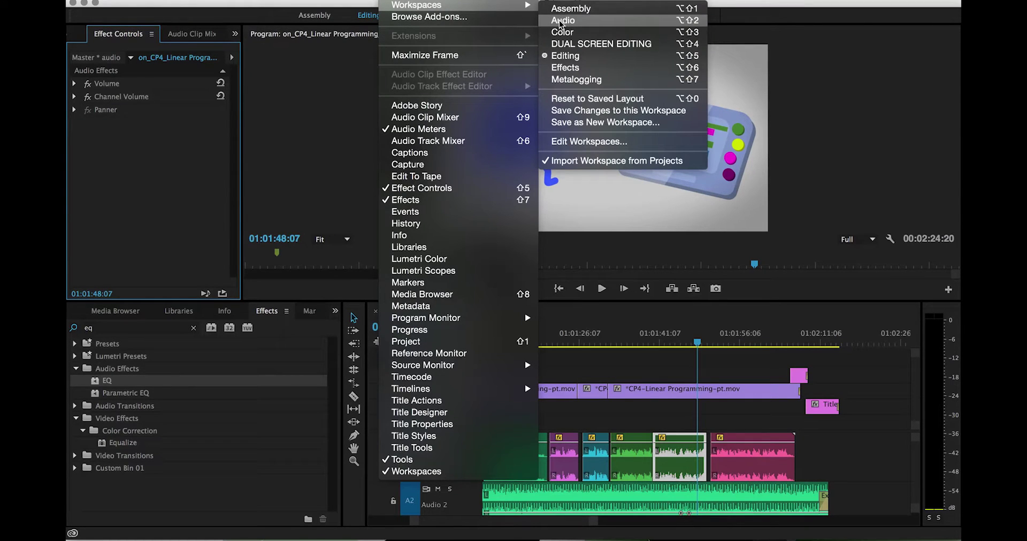
{"action": "left_click", "coordinate": [560, 21]}
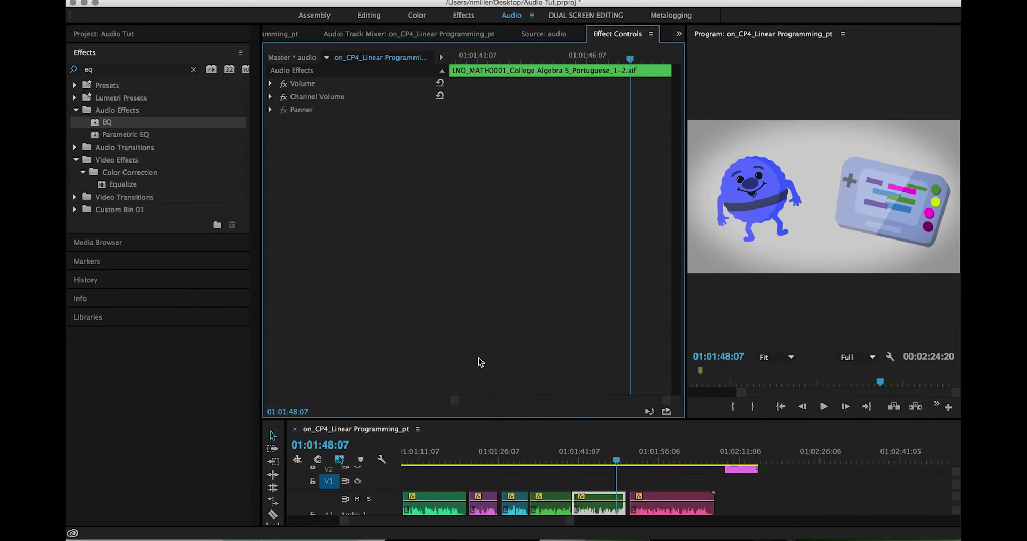
{"action": "left_click", "coordinate": [407, 0]}
{"action": "mouse_move", "coordinate": [416, 5]}
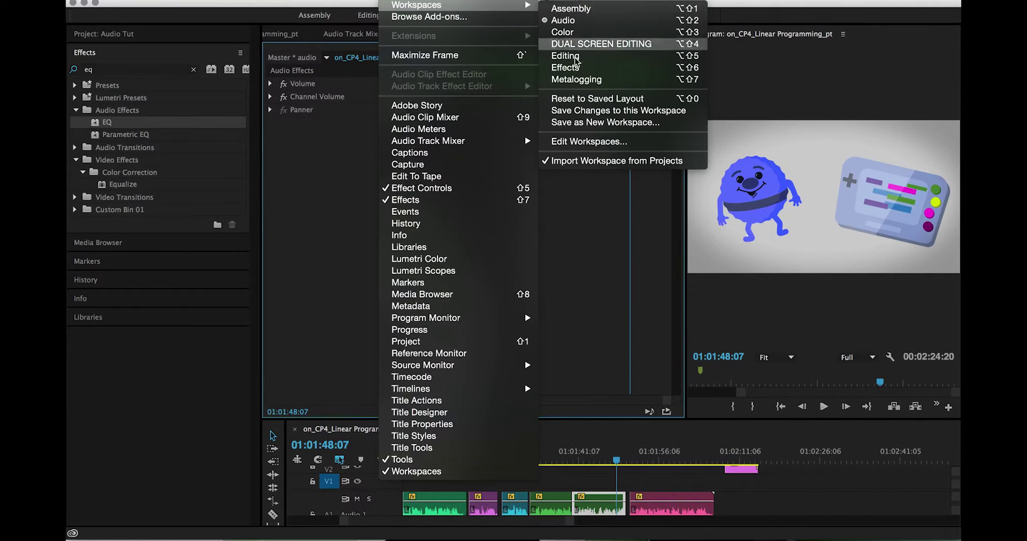
{"action": "left_click", "coordinate": [577, 100]}
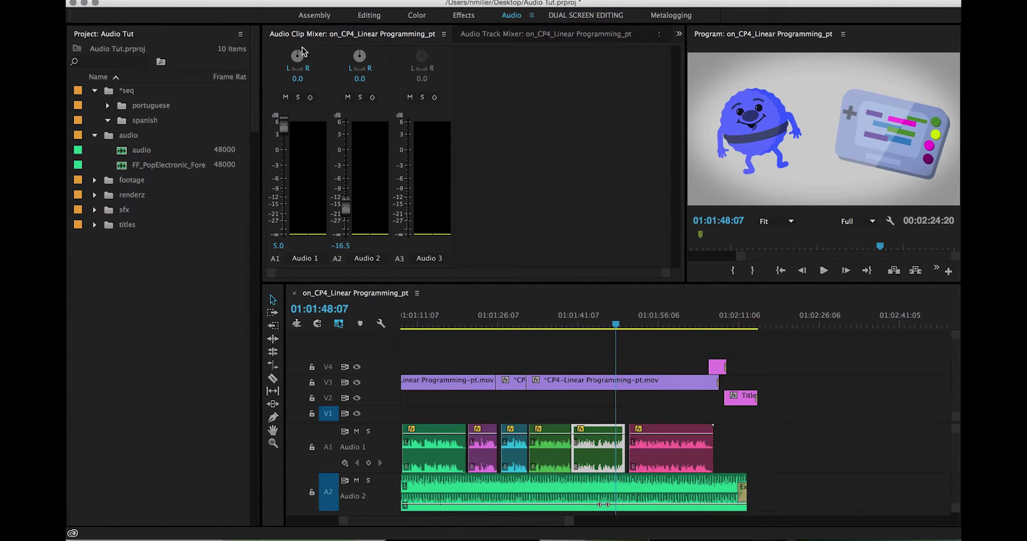
Show the Audio Track Mixer with its Effects and Sends area expanded
{"action": "left_click", "coordinate": [488, 35]}
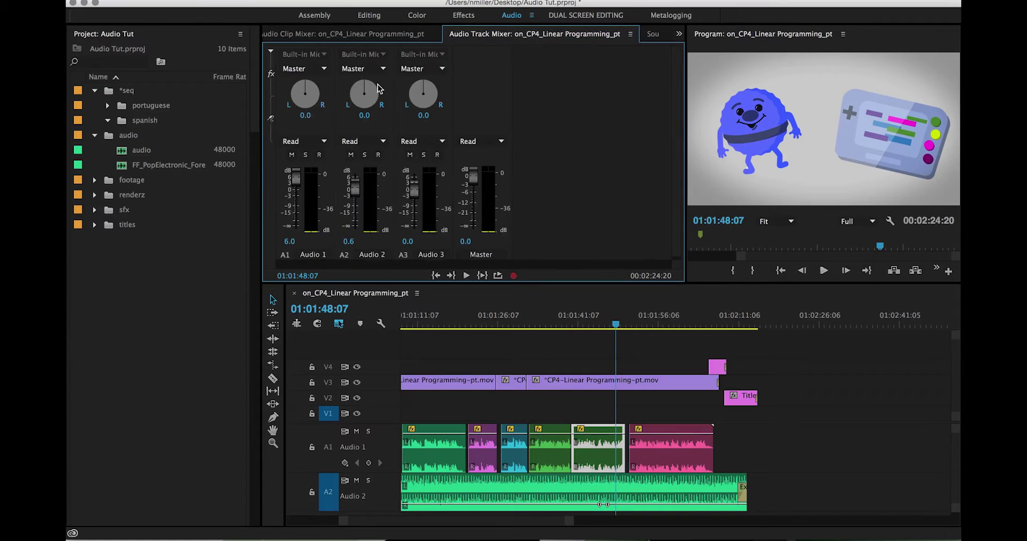
{"action": "left_click", "coordinate": [270, 52]}
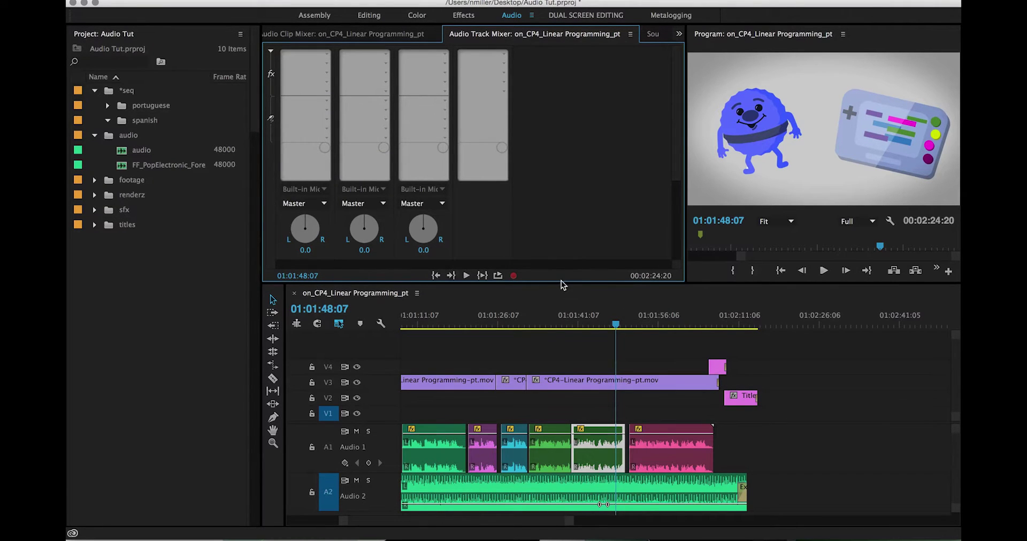
Make the track mixer taller, browse Audio 1 and Audio 2 effect lists, and rebalance the timeline height
{"action": "left_click_drag", "start_coordinate": [559, 281], "coordinate": [541, 428]}
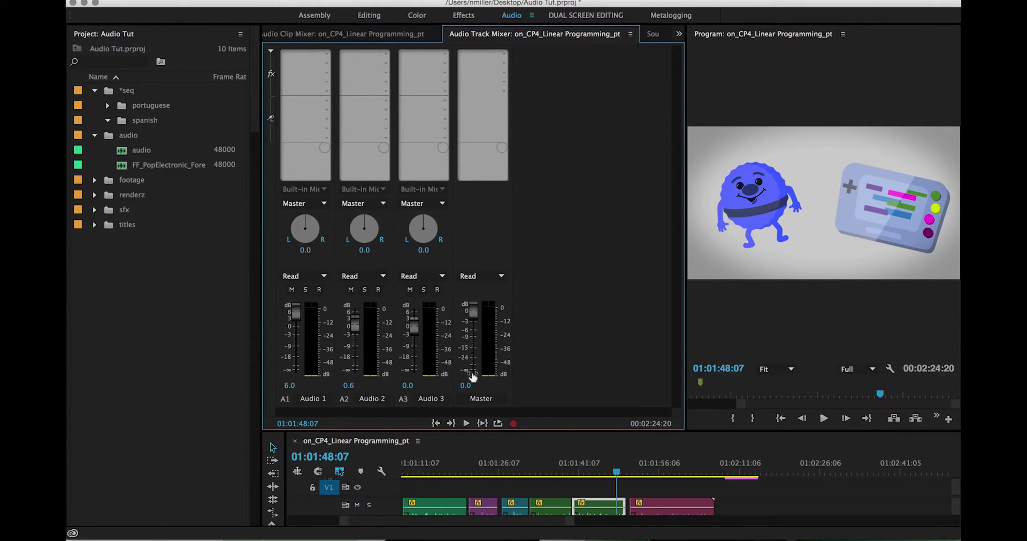
{"action": "left_click", "coordinate": [326, 56]}
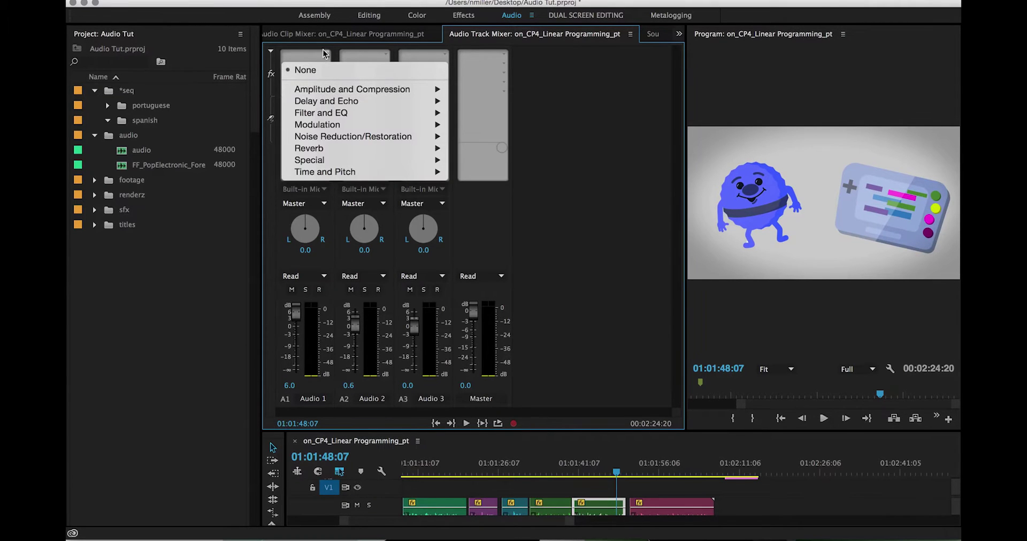
{"action": "left_click", "coordinate": [326, 56]}
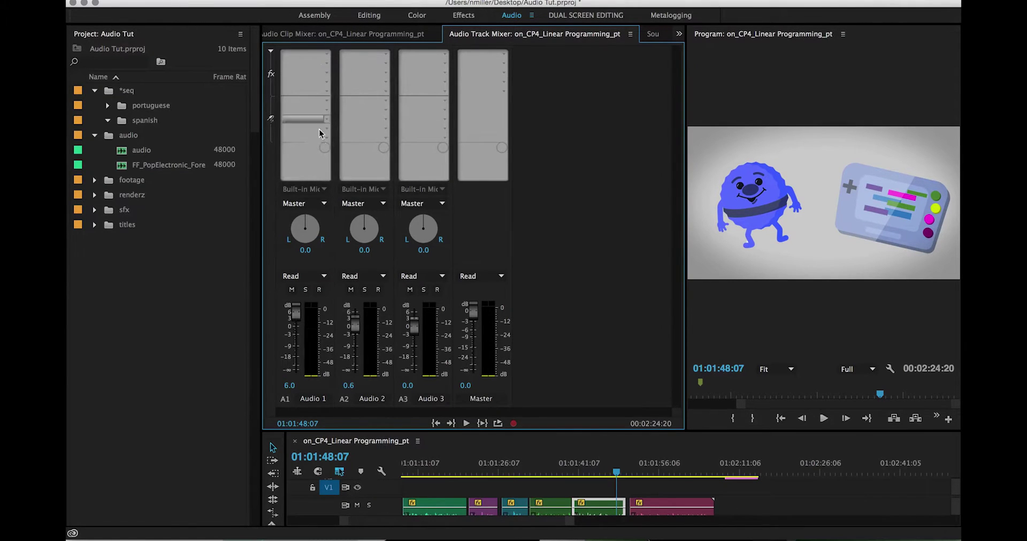
{"action": "left_click", "coordinate": [327, 56]}
{"action": "left_click", "coordinate": [385, 53]}
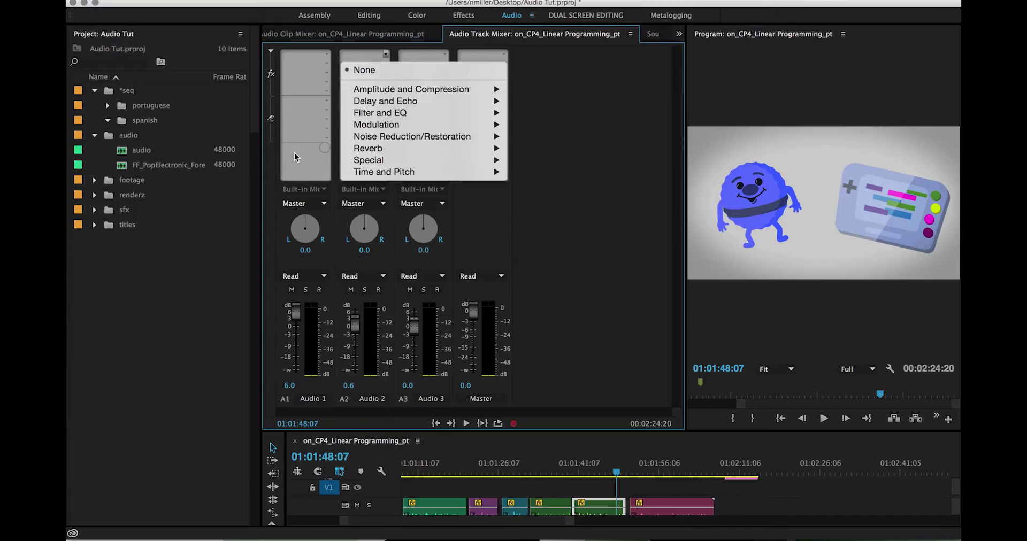
{"action": "left_click", "coordinate": [537, 68]}
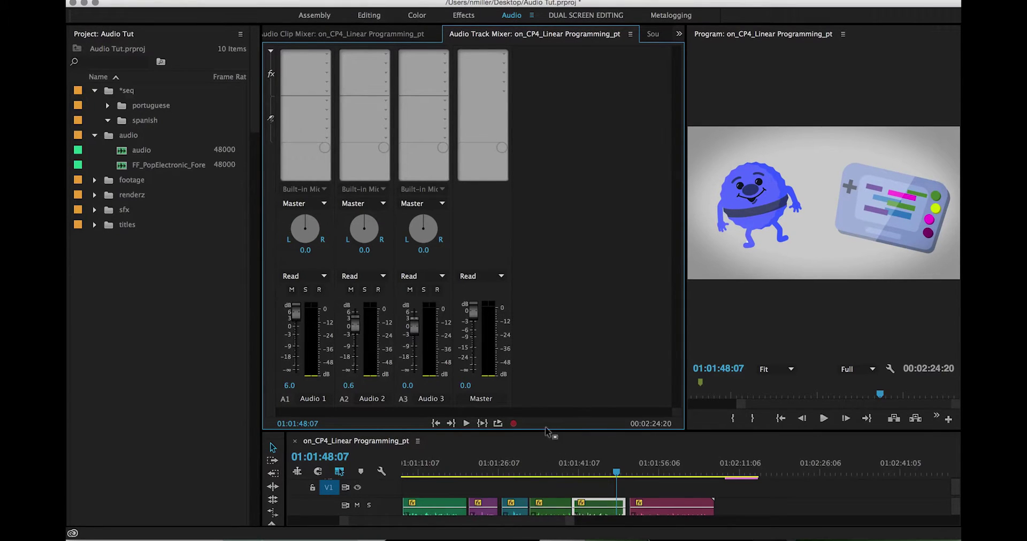
{"action": "left_click_drag", "start_coordinate": [546, 430], "coordinate": [545, 368]}
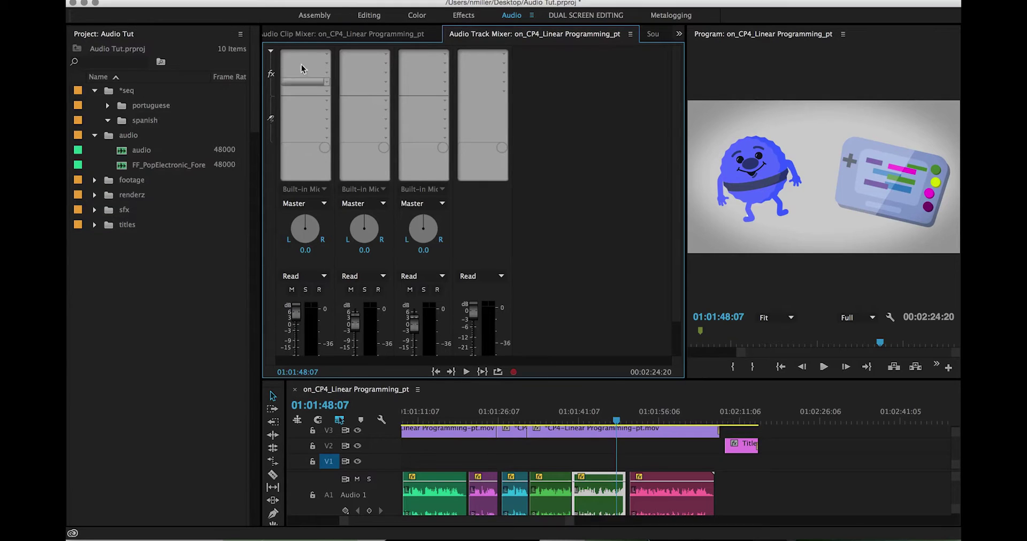
Insert EQ in the first effect slot of Audio 1, replacing a Highpass, and of Audio 2
{"action": "left_click", "coordinate": [326, 56]}
{"action": "mouse_move", "coordinate": [321, 112]}
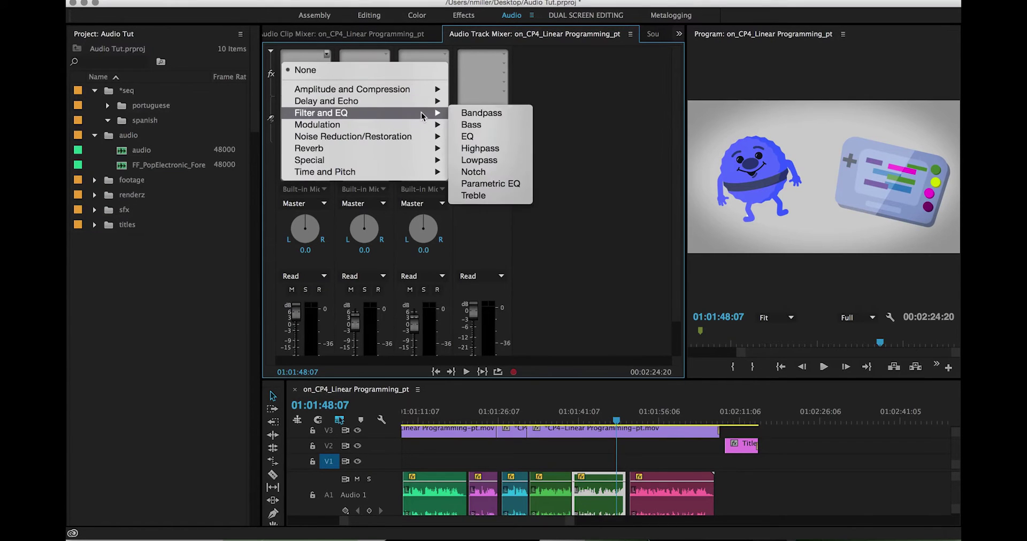
{"action": "left_click", "coordinate": [476, 147]}
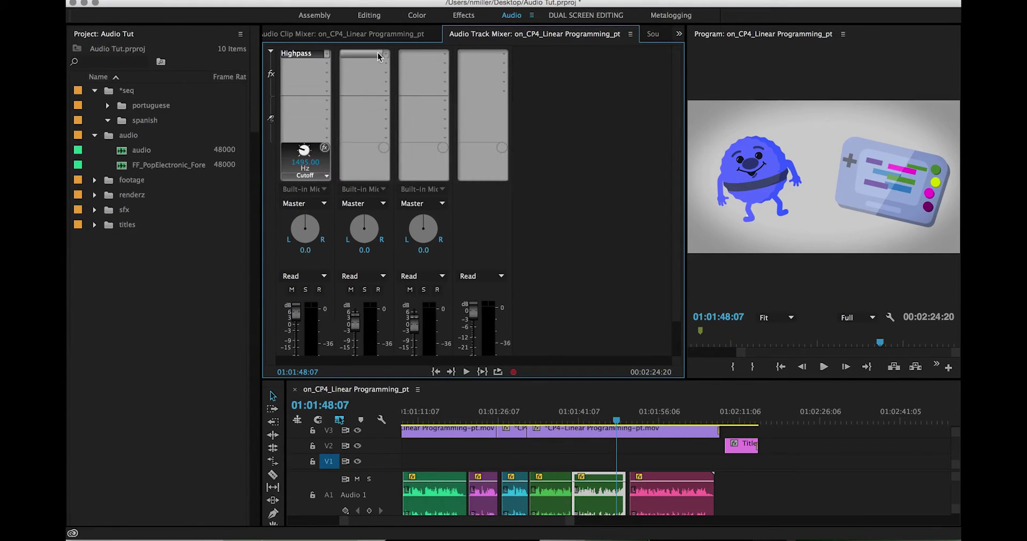
{"action": "left_click", "coordinate": [328, 54]}
{"action": "mouse_move", "coordinate": [321, 113]}
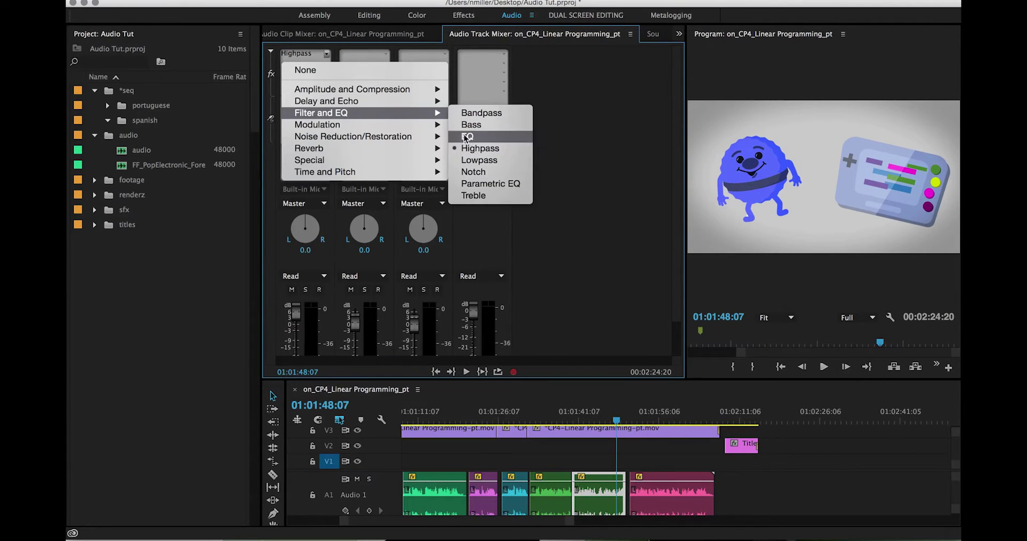
{"action": "left_click", "coordinate": [465, 137]}
{"action": "left_click", "coordinate": [385, 54]}
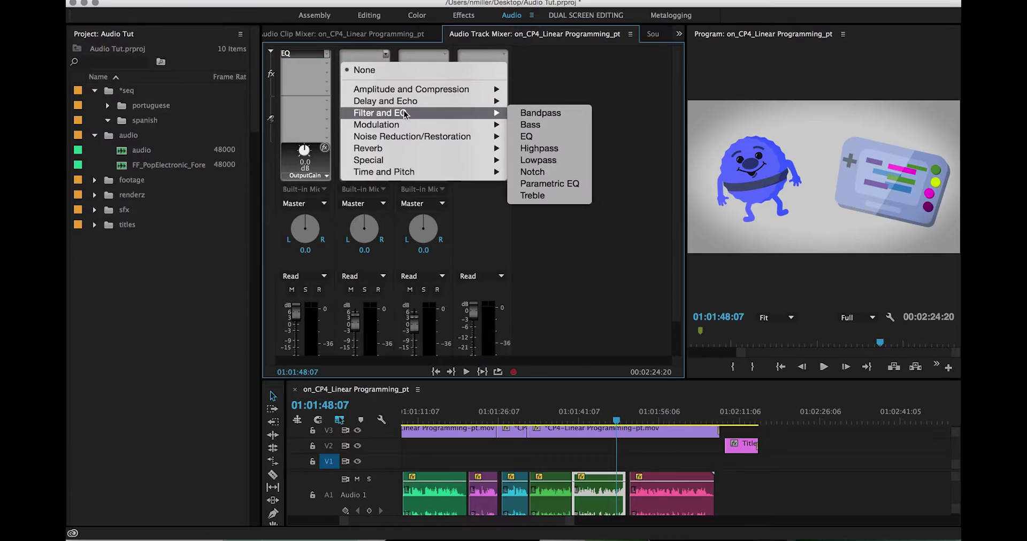
{"action": "left_click", "coordinate": [527, 136]}
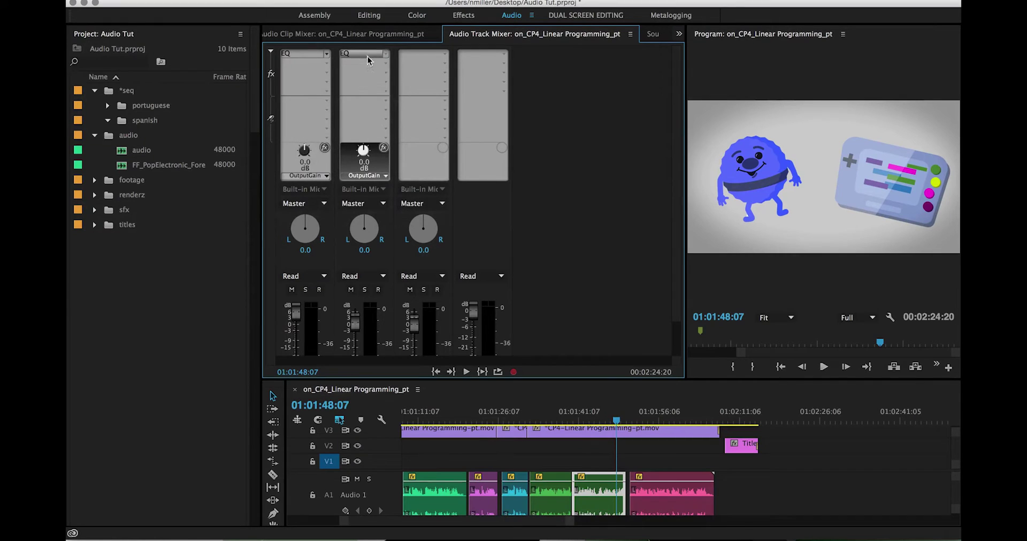
Open Audio 1's EQ editor and enable the Low, Mid1, Mid2, Mid3 and High bands
{"action": "double_click", "coordinate": [288, 52]}
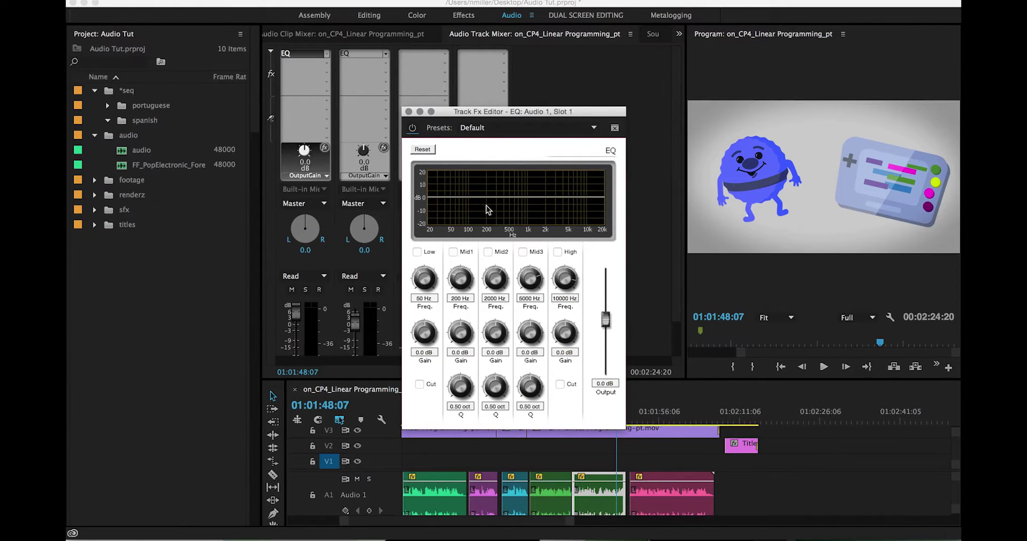
{"action": "left_click_drag", "start_coordinate": [470, 111], "coordinate": [441, 76]}
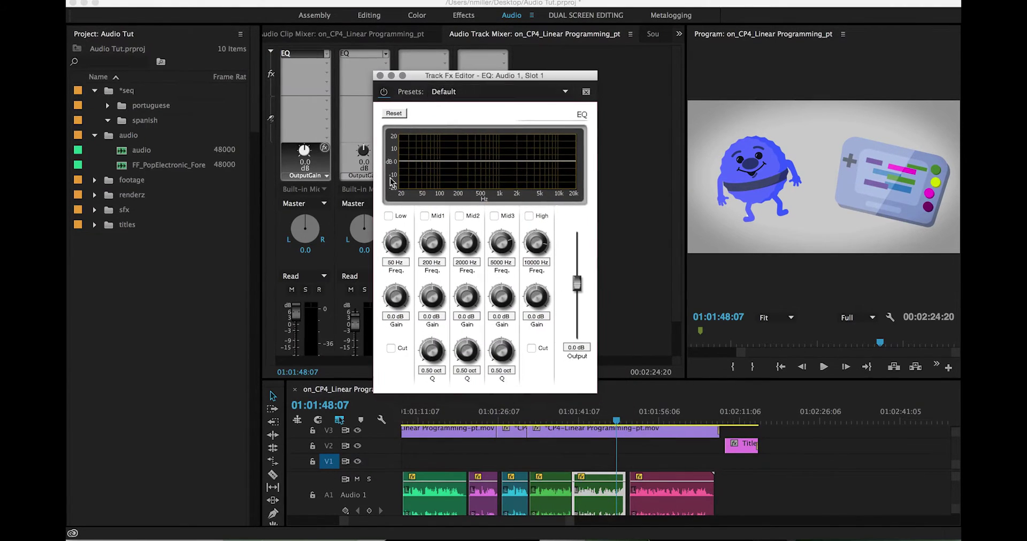
{"action": "left_click", "coordinate": [388, 215]}
{"action": "left_click", "coordinate": [426, 216]}
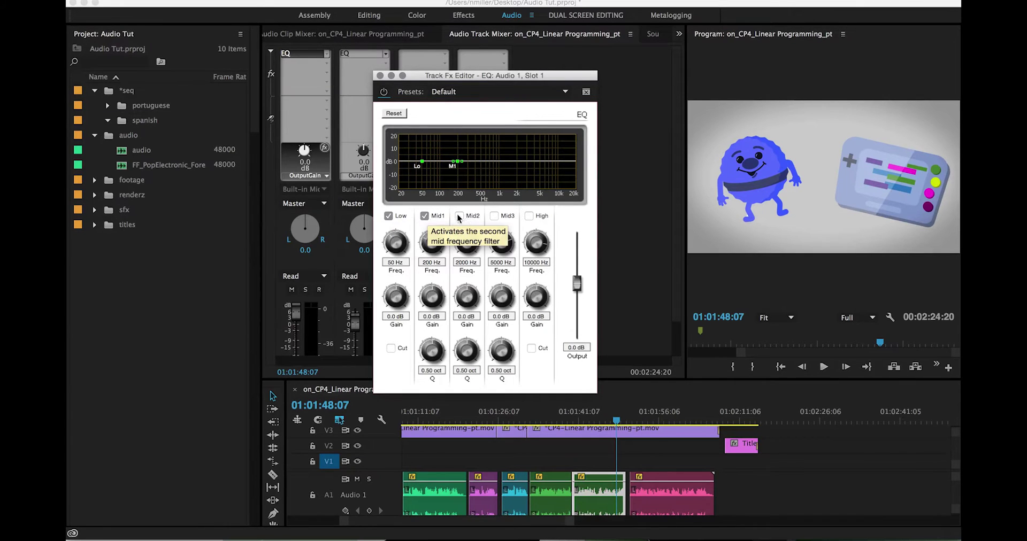
{"action": "left_click", "coordinate": [458, 215]}
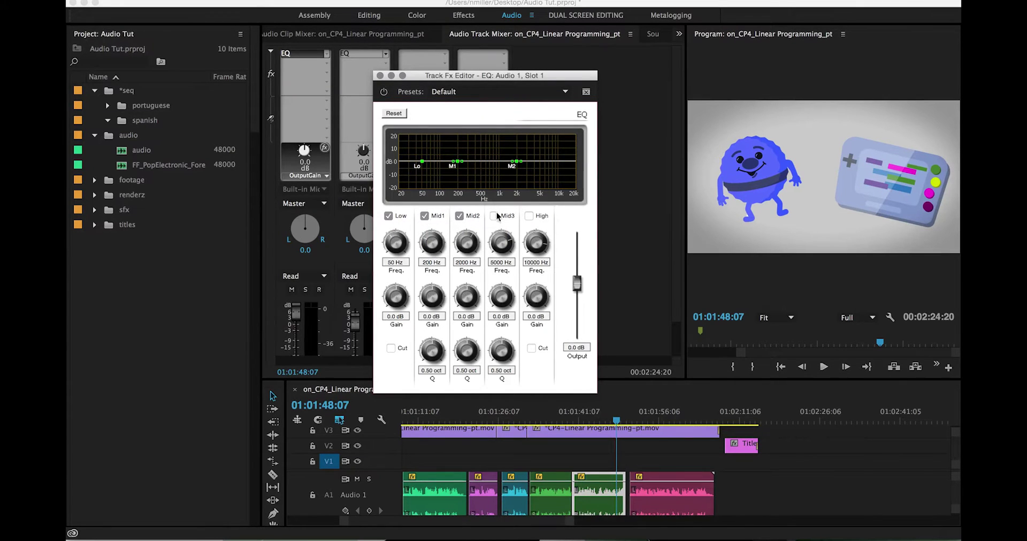
{"action": "left_click", "coordinate": [495, 215]}
{"action": "left_click", "coordinate": [528, 216]}
Toggle the High band cut on and off, then disable the High, Mid3 and Low bands
{"action": "left_click", "coordinate": [531, 348]}
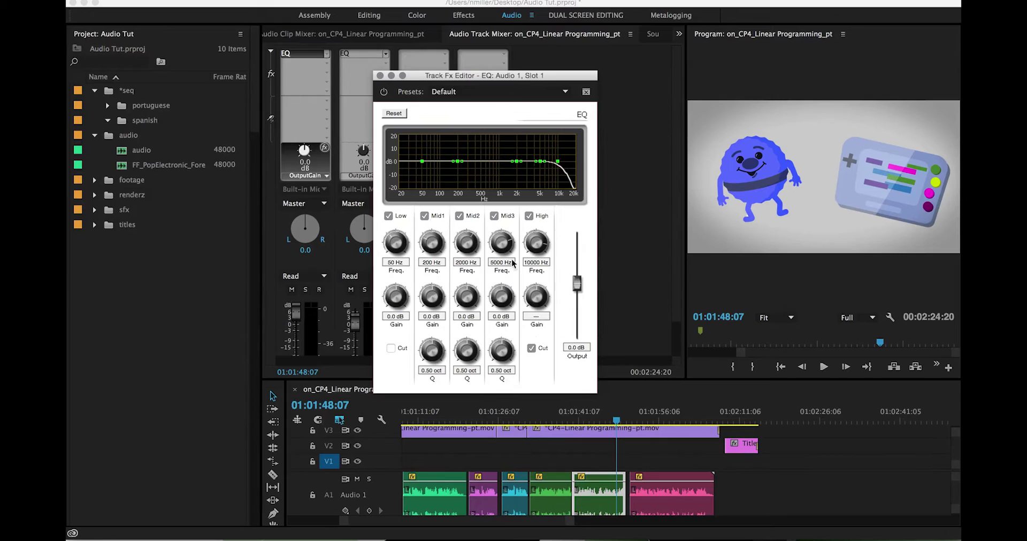
{"action": "left_click", "coordinate": [531, 349]}
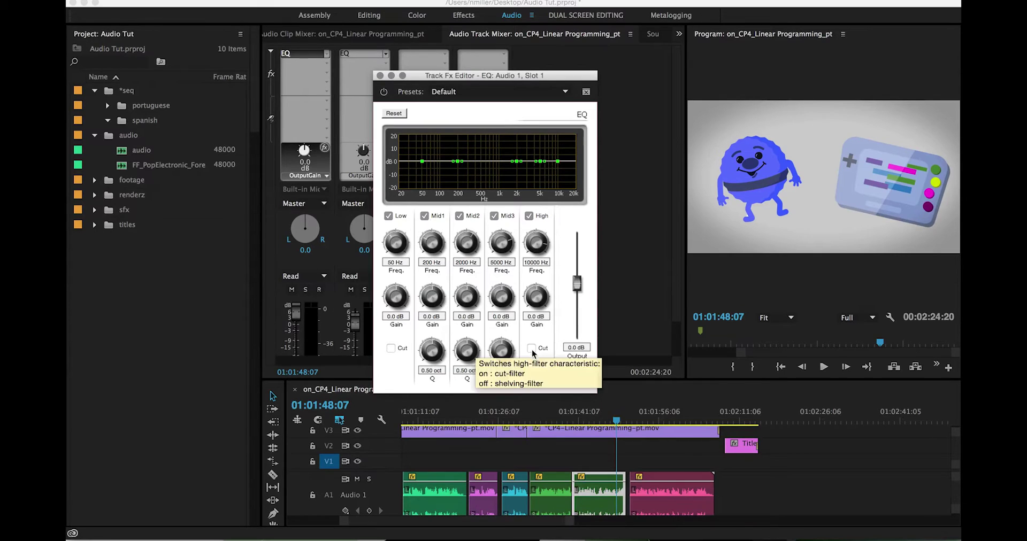
{"action": "left_click", "coordinate": [529, 216]}
{"action": "left_click", "coordinate": [493, 216]}
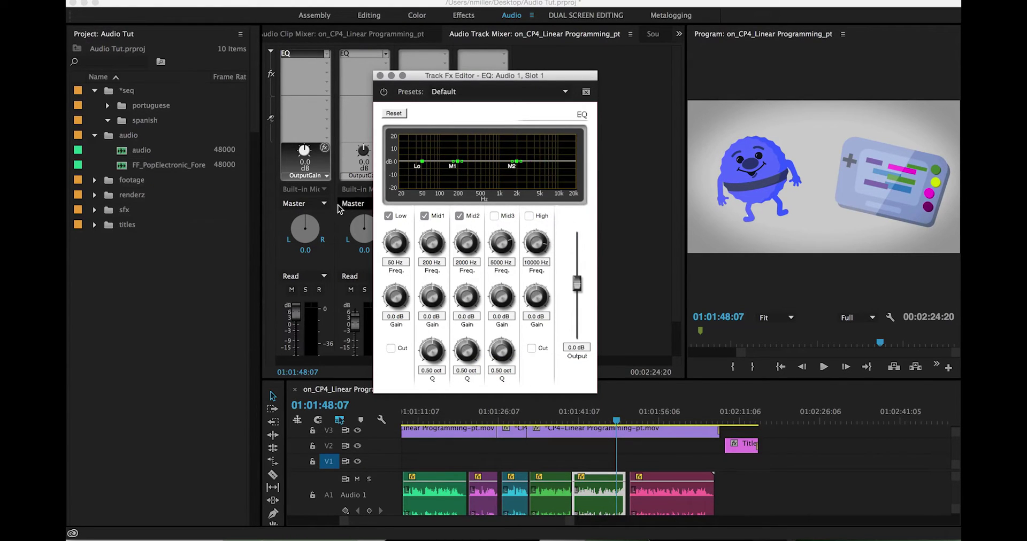
{"action": "left_click", "coordinate": [424, 216]}
Turn off the last extra band and raise Audio 1's Mid2 gain to 5.2 dB at 2000 Hz
{"action": "left_click", "coordinate": [388, 216]}
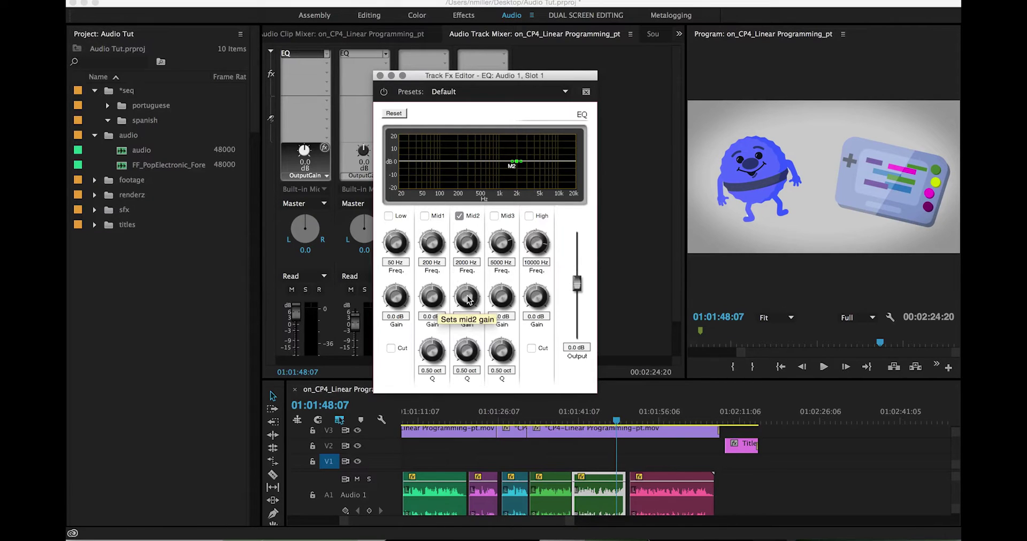
{"action": "left_click_drag", "start_coordinate": [468, 293], "coordinate": [488, 298]}
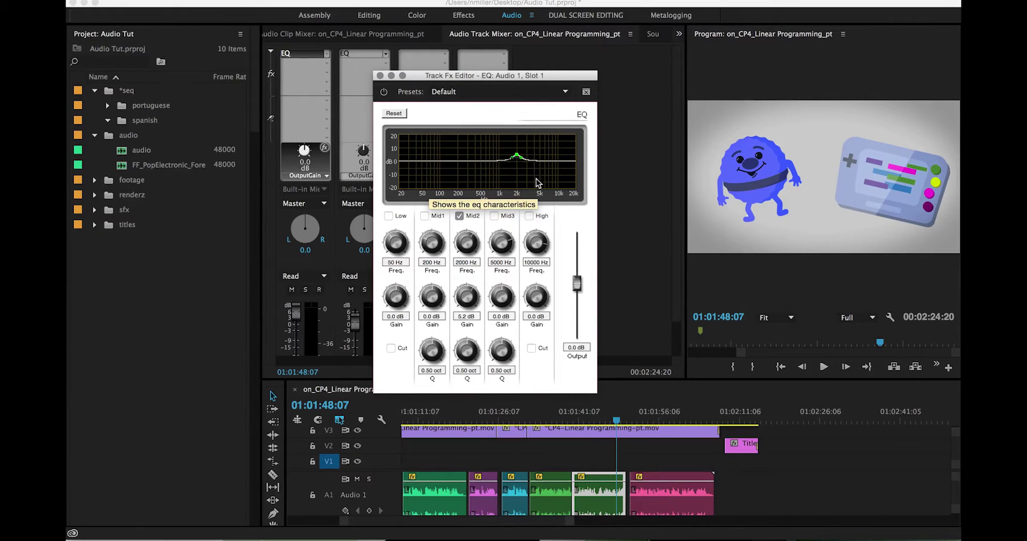
Close Audio 1's EQ, enable Mid2 in Audio 2's EQ at −4.8 dB gain, then close it
{"action": "left_click", "coordinate": [380, 76]}
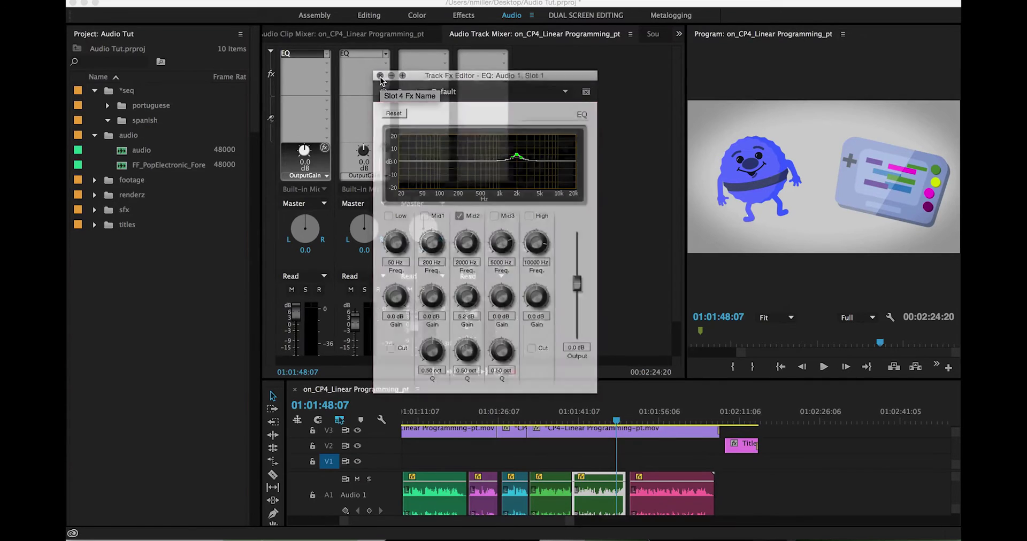
{"action": "double_click", "coordinate": [364, 53]}
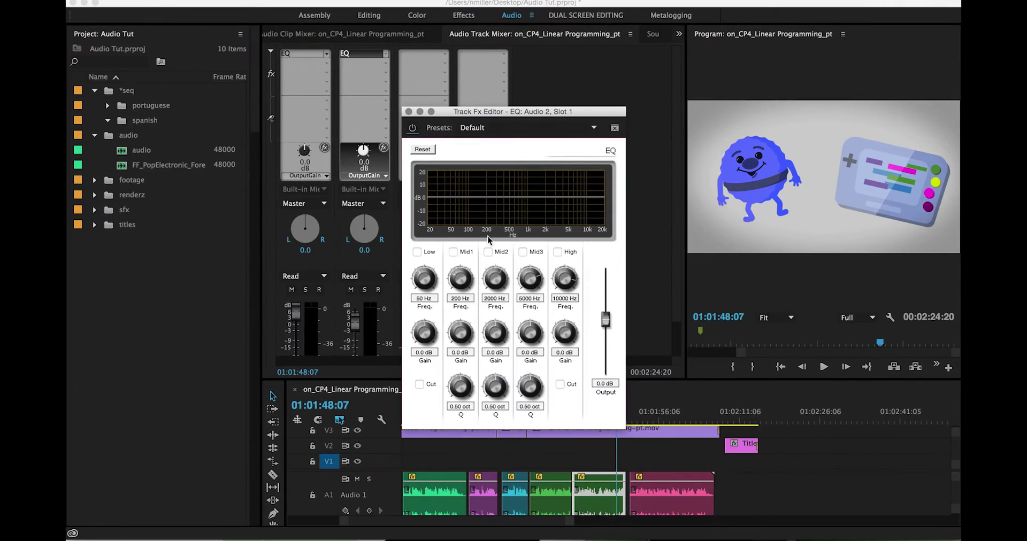
{"action": "left_click", "coordinate": [488, 252]}
{"action": "left_click_drag", "start_coordinate": [493, 330], "coordinate": [488, 338]}
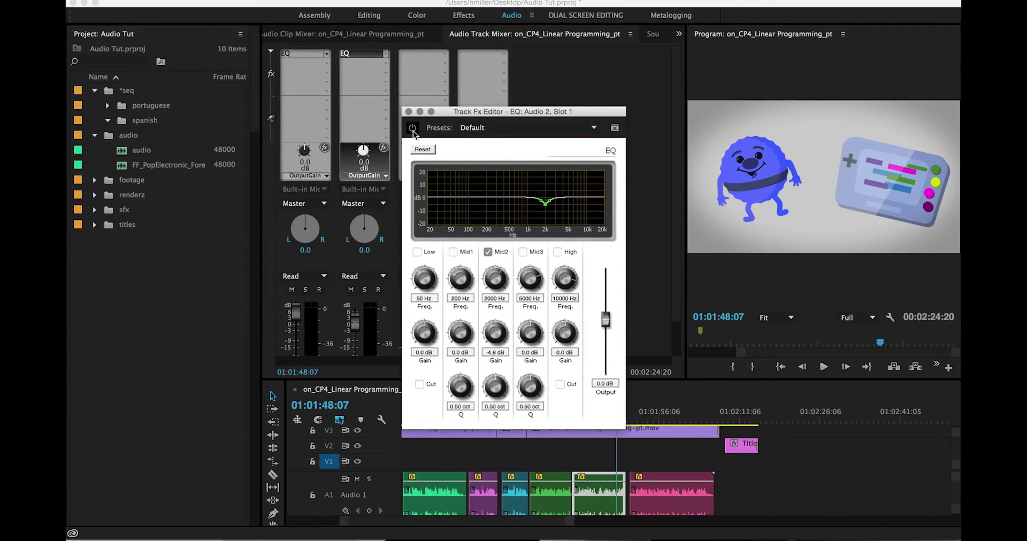
{"action": "left_click", "coordinate": [408, 111]}
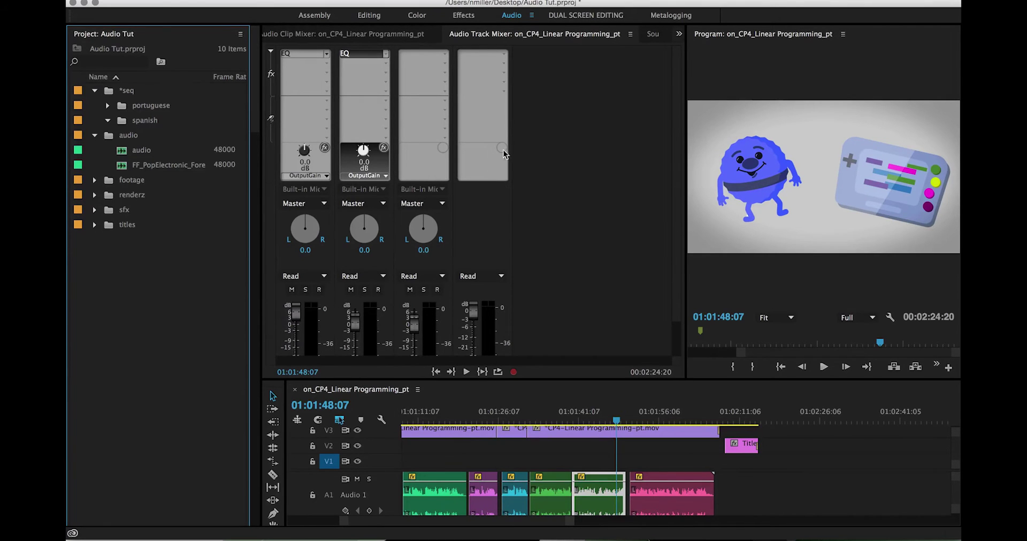
Scroll the mixer to the master track and open its effect slot list
{"action": "left_click_drag", "start_coordinate": [676, 231], "coordinate": [676, 243]}
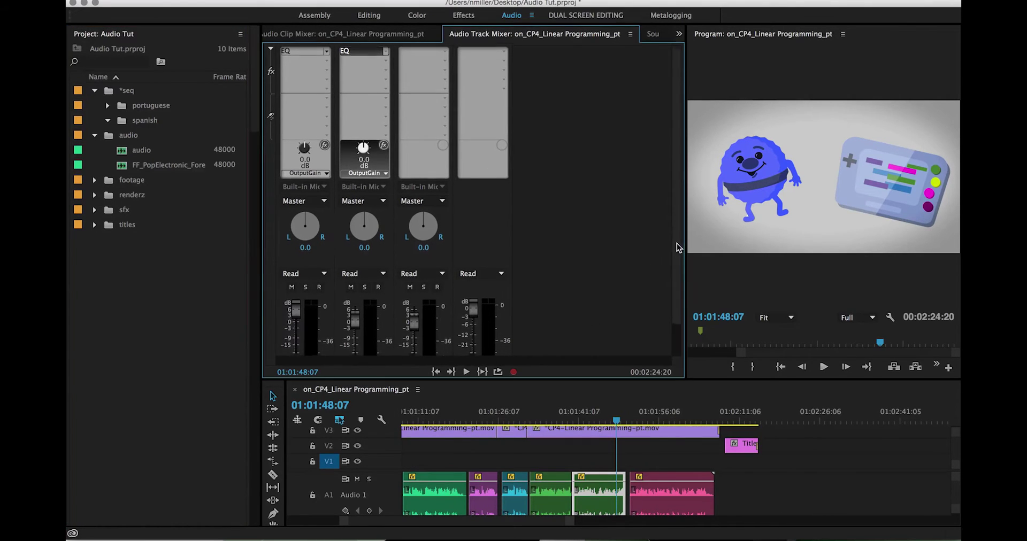
{"action": "scroll", "coordinate": [667, 124], "scroll_direction": "up", "scroll_amount": 1}
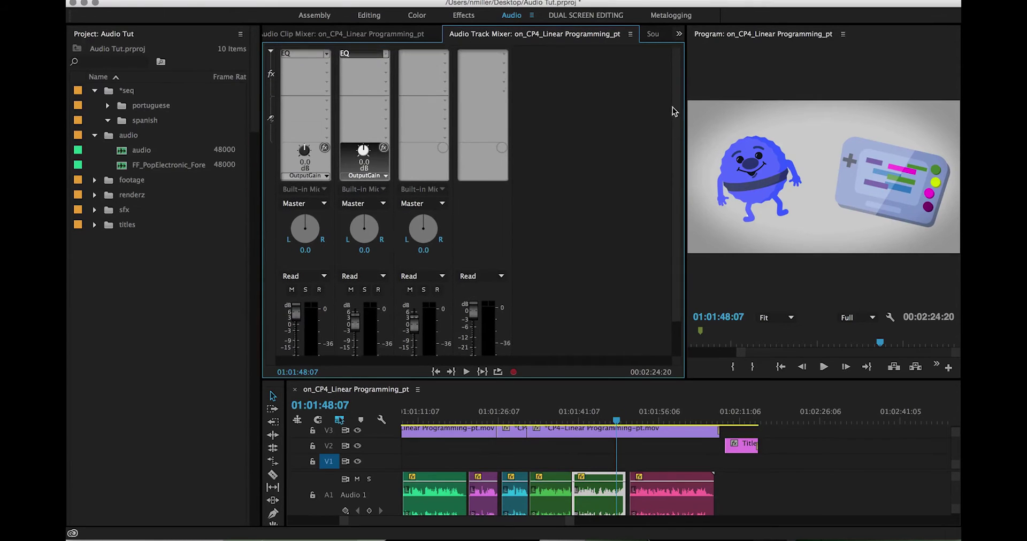
{"action": "left_click", "coordinate": [504, 55]}
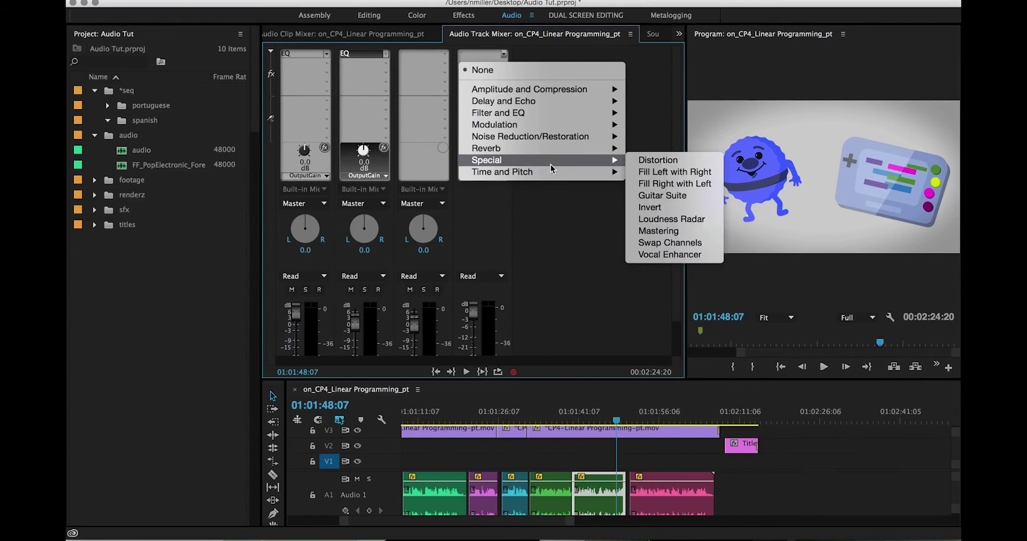
{"action": "mouse_move", "coordinate": [487, 160]}
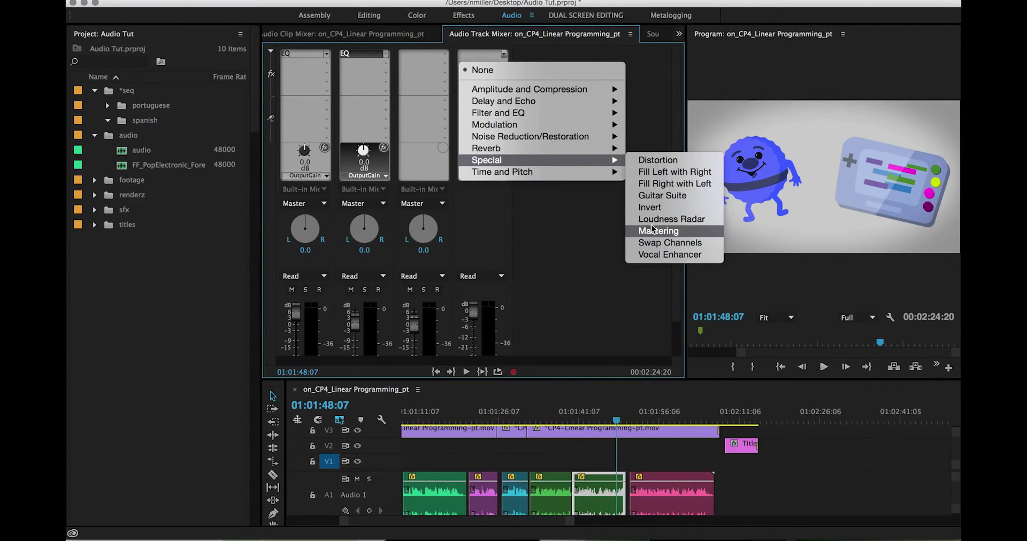
Add the Mastering effect to the master track and browse its presets, keeping Bright Hype
{"action": "left_click", "coordinate": [654, 234]}
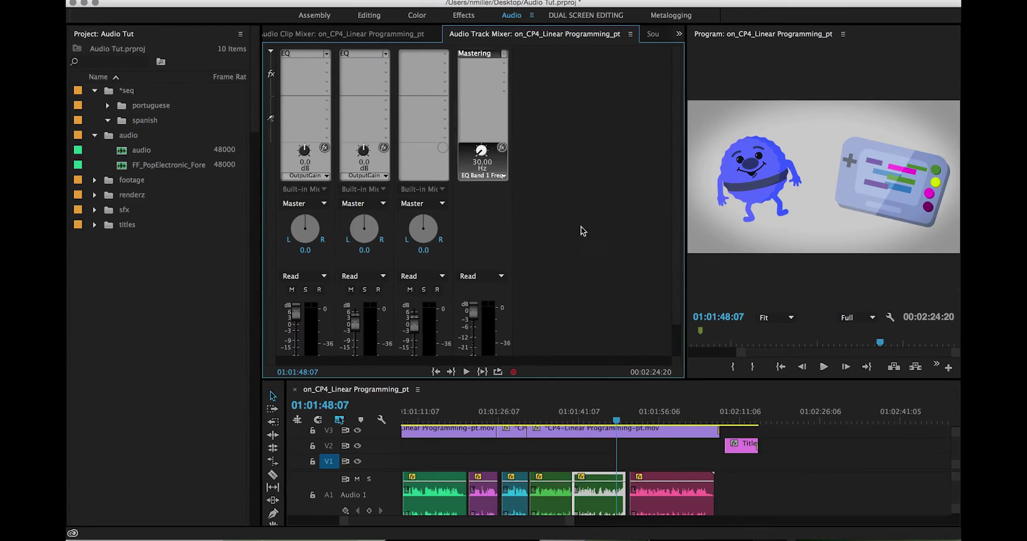
{"action": "double_click", "coordinate": [476, 53]}
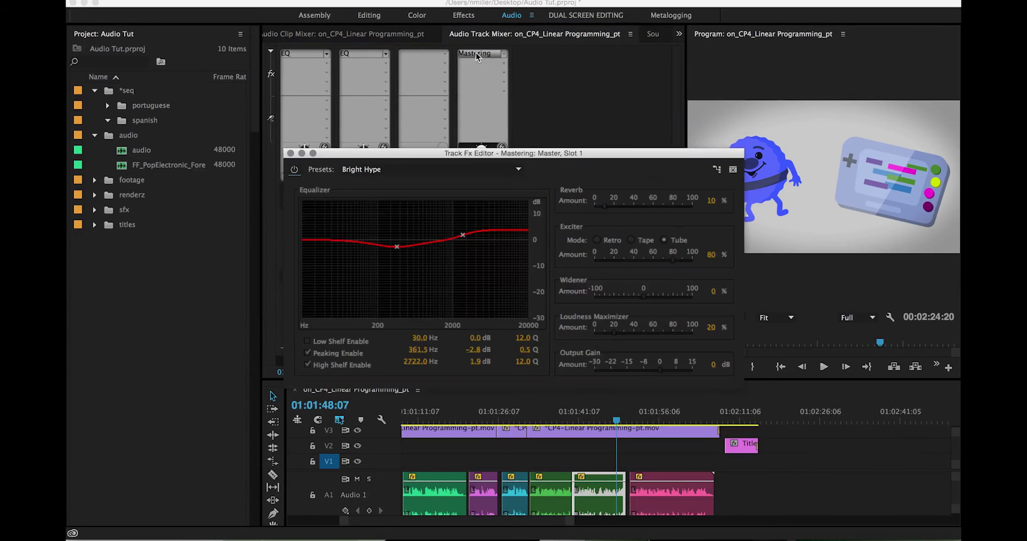
{"action": "left_click", "coordinate": [518, 170]}
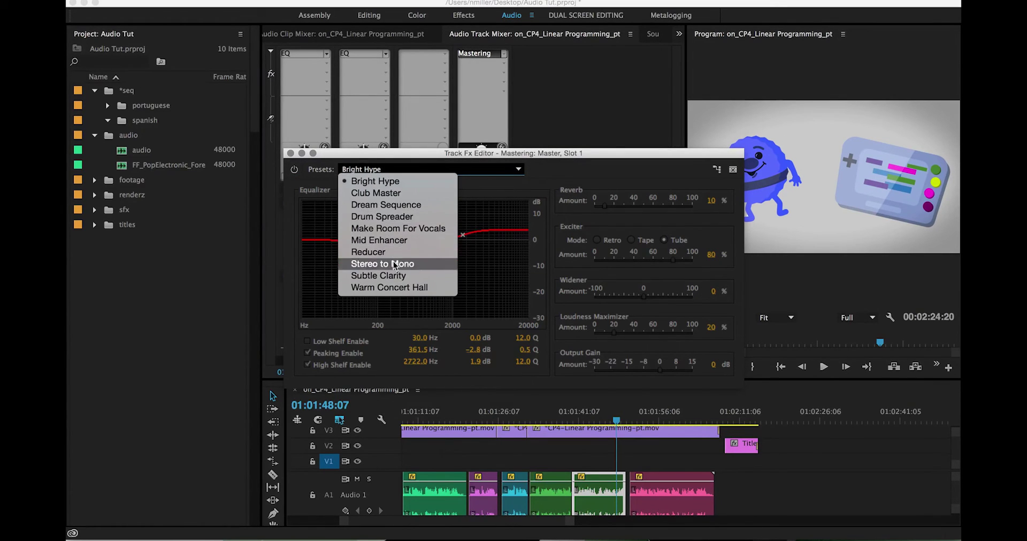
{"action": "left_click", "coordinate": [518, 170]}
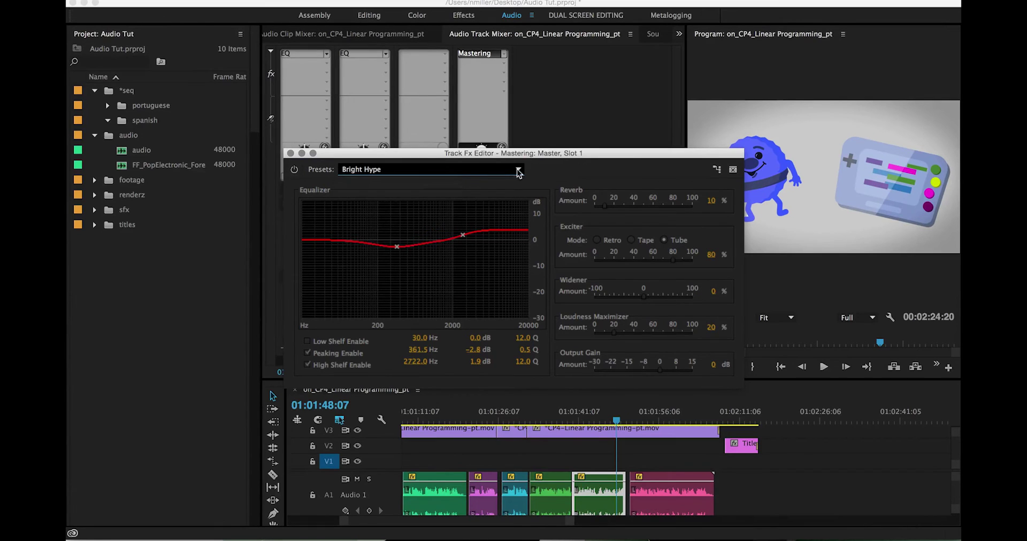
{"action": "left_click", "coordinate": [522, 171]}
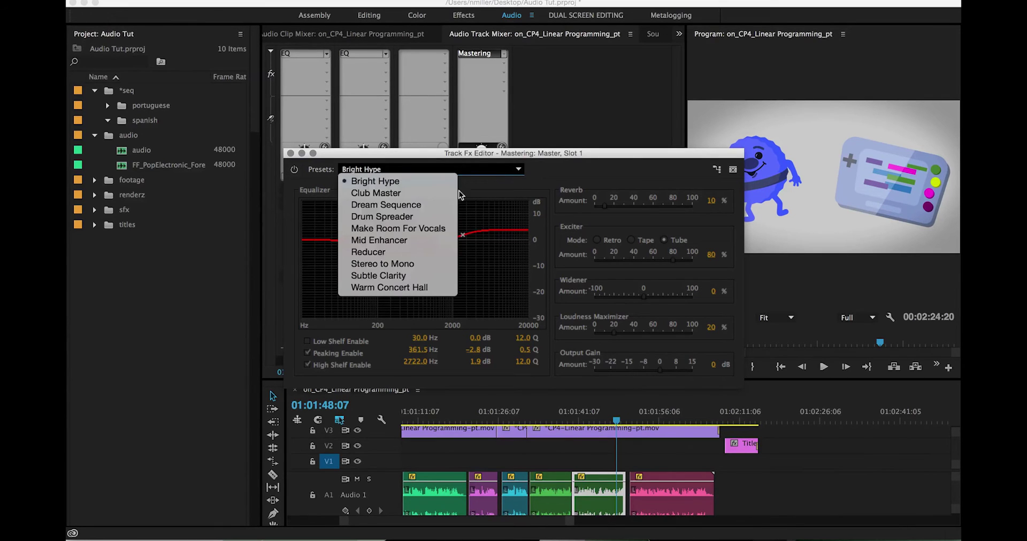
{"action": "left_click", "coordinate": [383, 277]}
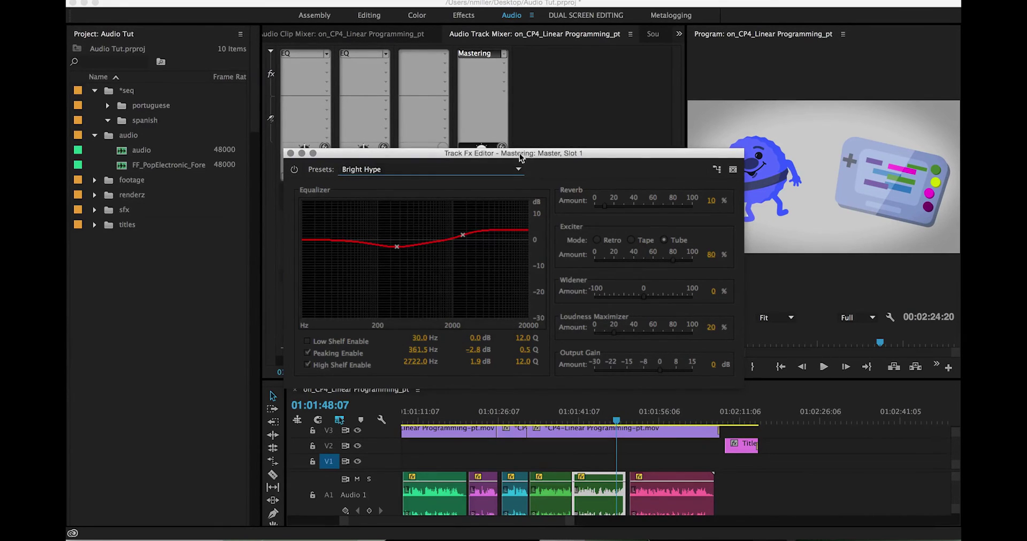
Adjust the Mastering EQ dip and high shelf, then apply the Subtle Clarity preset
{"action": "left_click_drag", "start_coordinate": [406, 153], "coordinate": [401, 109]}
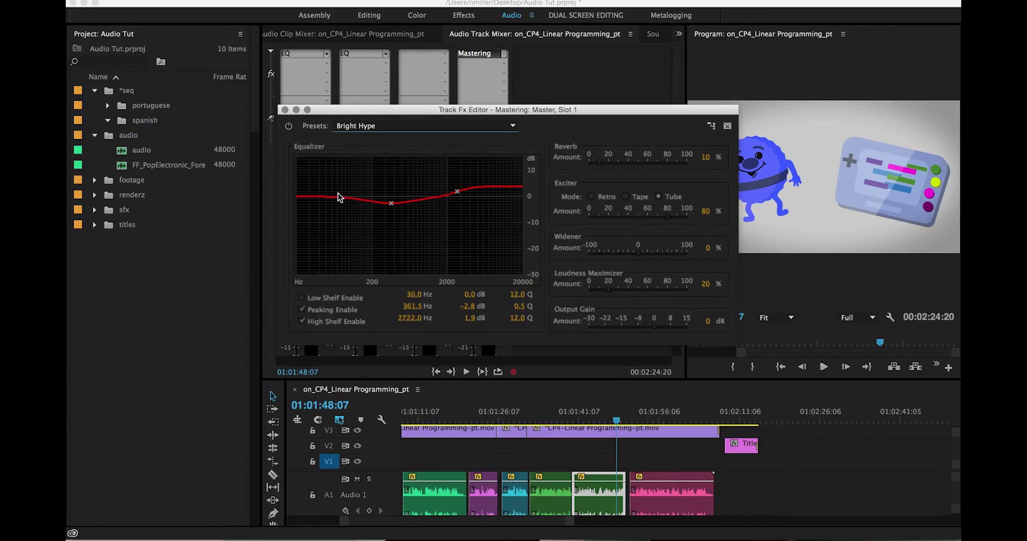
{"action": "left_click_drag", "start_coordinate": [390, 204], "coordinate": [391, 209]}
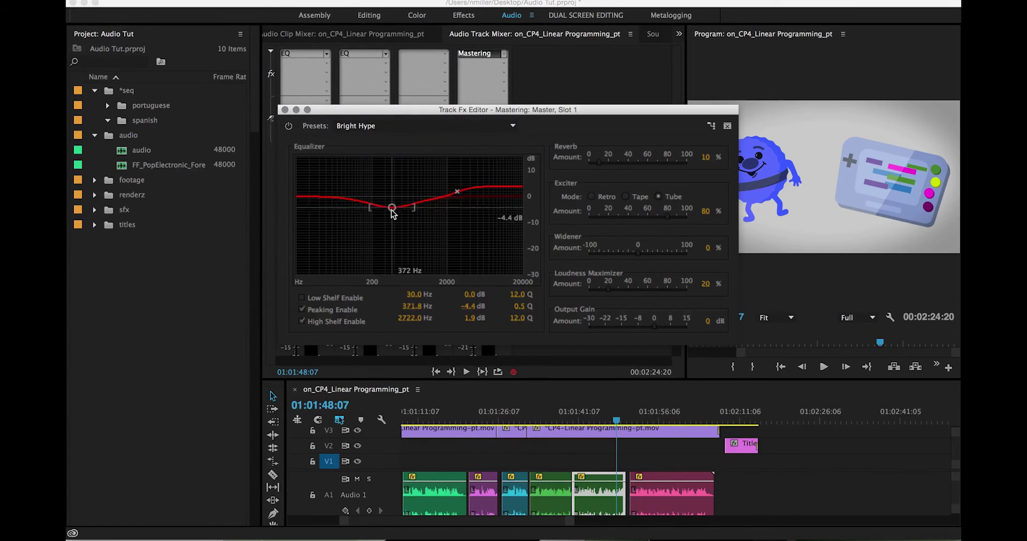
{"action": "left_click_drag", "start_coordinate": [456, 194], "coordinate": [460, 191]}
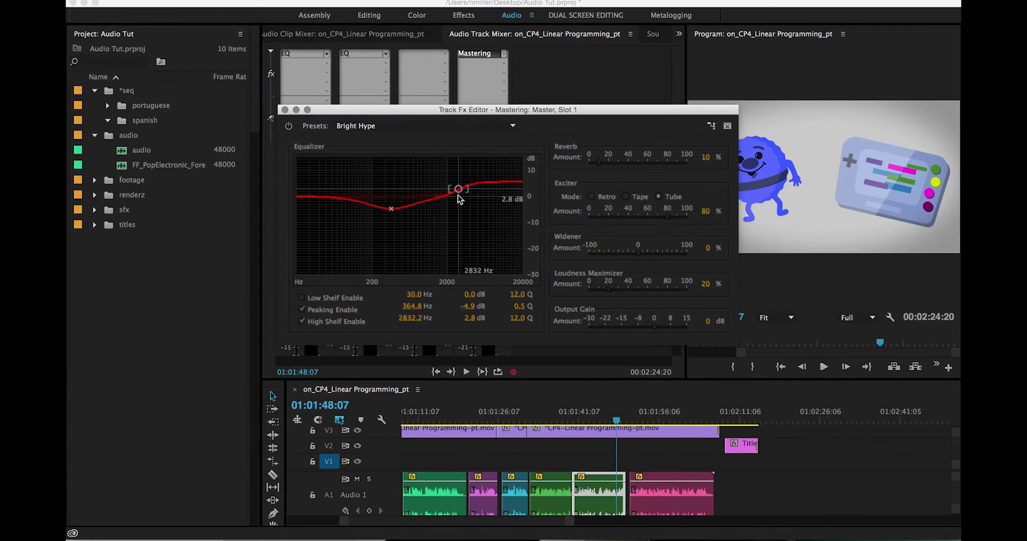
{"action": "left_click", "coordinate": [302, 321]}
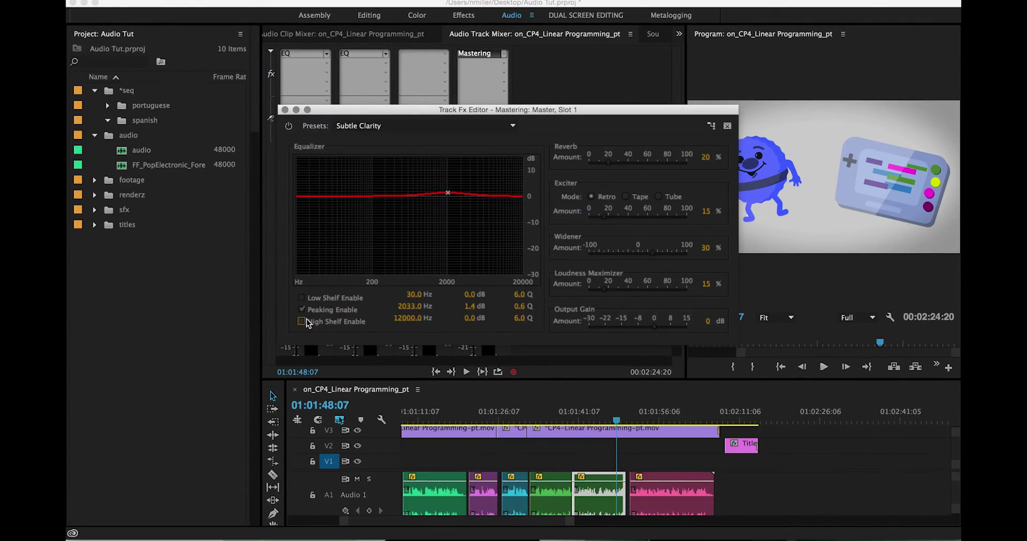
Toggle the high shelf, set the low shelf near 0 dB, and lower reverb to 10%
{"action": "left_click", "coordinate": [302, 321]}
{"action": "left_click", "coordinate": [302, 323]}
{"action": "mouse_move", "coordinate": [309, 197]}
{"action": "left_mouse_down"}
{"action": "mouse_move", "coordinate": [308, 228]}
{"action": "mouse_move", "coordinate": [310, 198]}
{"action": "left_mouse_up"}
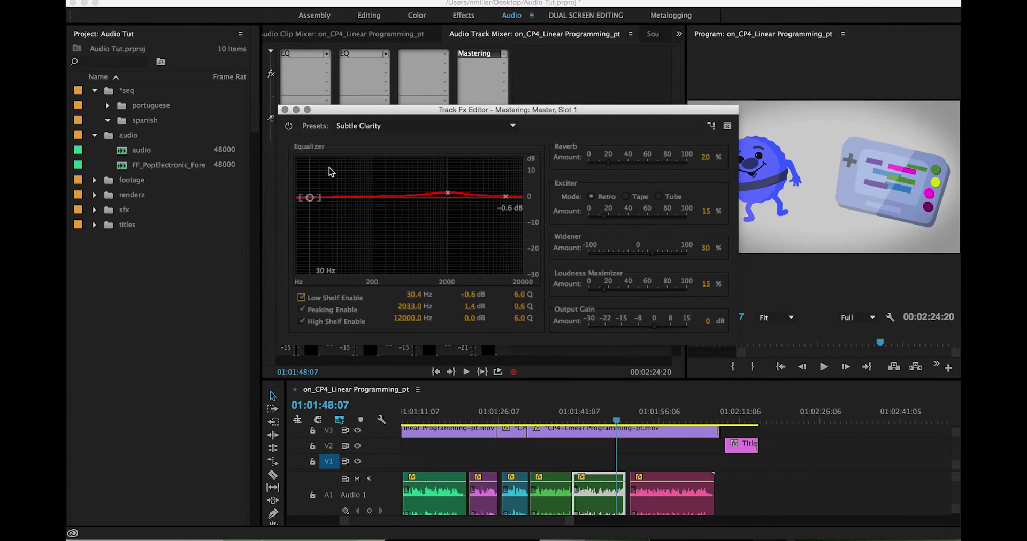
{"action": "scroll", "coordinate": [310, 198], "scroll_direction": "up", "scroll_amount": 1}
{"action": "left_click_drag", "start_coordinate": [309, 198], "coordinate": [309, 196]}
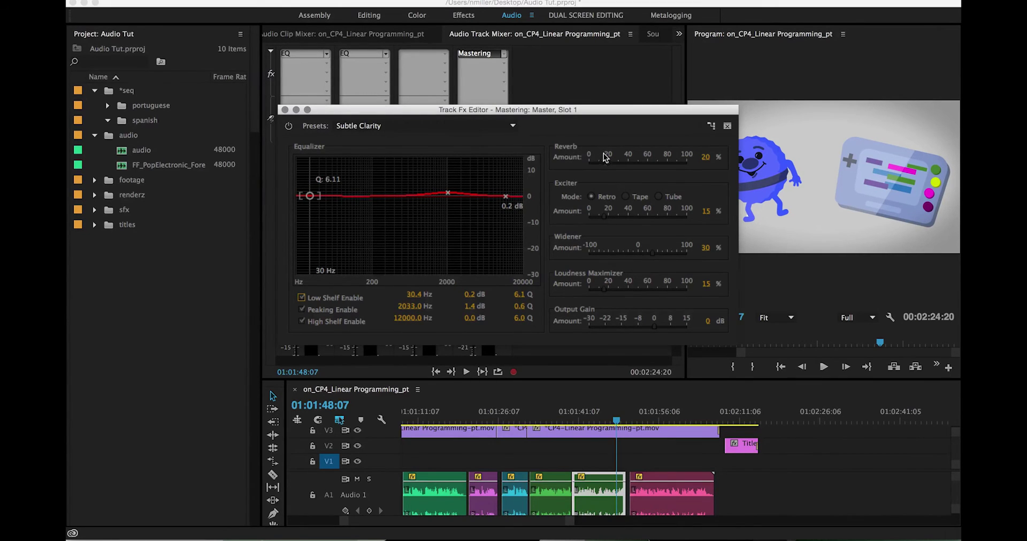
{"action": "mouse_move", "coordinate": [605, 161]}
{"action": "left_mouse_down"}
{"action": "mouse_move", "coordinate": [589, 163]}
{"action": "mouse_move", "coordinate": [597, 167]}
{"action": "left_mouse_up"}
Settle the Loudness Maximizer amount at about 13% and nudge the Output Gain
{"action": "left_click_drag", "start_coordinate": [604, 290], "coordinate": [635, 291]}
{"action": "left_click_drag", "start_coordinate": [646, 290], "coordinate": [640, 287]}
{"action": "mouse_move", "coordinate": [640, 287]}
{"action": "left_mouse_down"}
{"action": "mouse_move", "coordinate": [648, 294]}
{"action": "mouse_move", "coordinate": [640, 289]}
{"action": "left_mouse_up"}
{"action": "left_click_drag", "start_coordinate": [640, 289], "coordinate": [608, 290]}
{"action": "left_click_drag", "start_coordinate": [652, 326], "coordinate": [648, 325]}
Close Mastering settings, A/B its bypass, and widen the Program monitor beside the mixer
{"action": "left_click", "coordinate": [285, 110]}
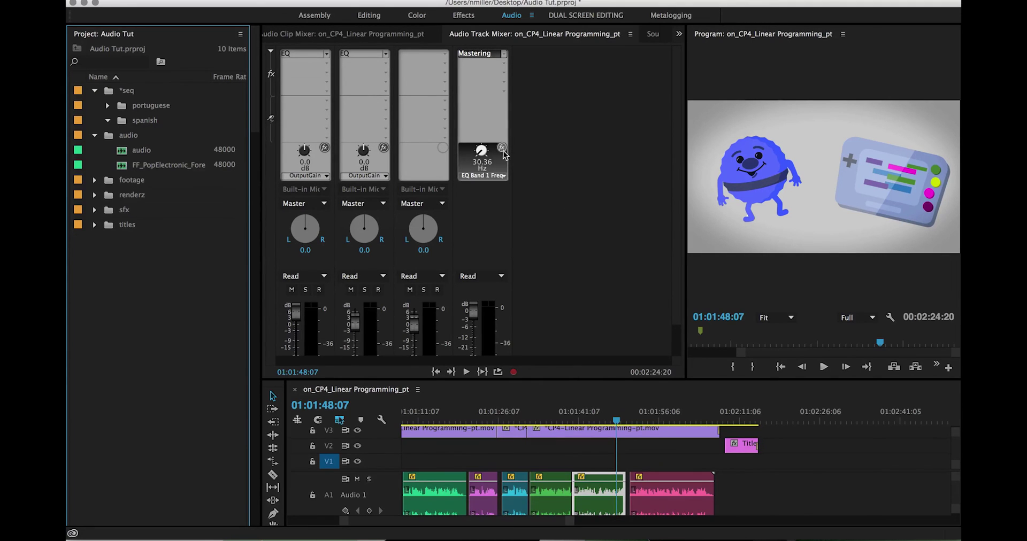
{"action": "left_click", "coordinate": [502, 148]}
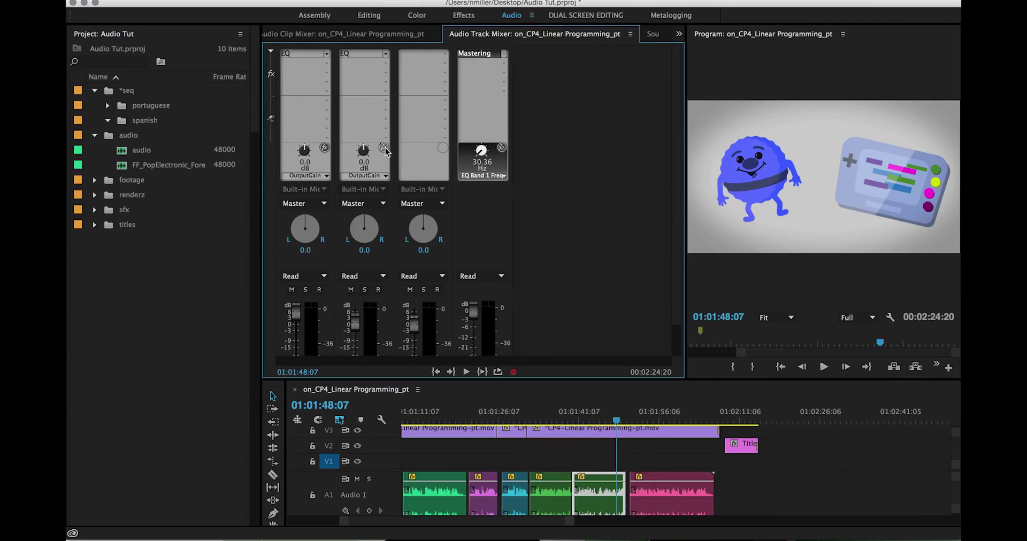
{"action": "left_click", "coordinate": [502, 148]}
{"action": "left_click_drag", "start_coordinate": [684, 247], "coordinate": [561, 235]}
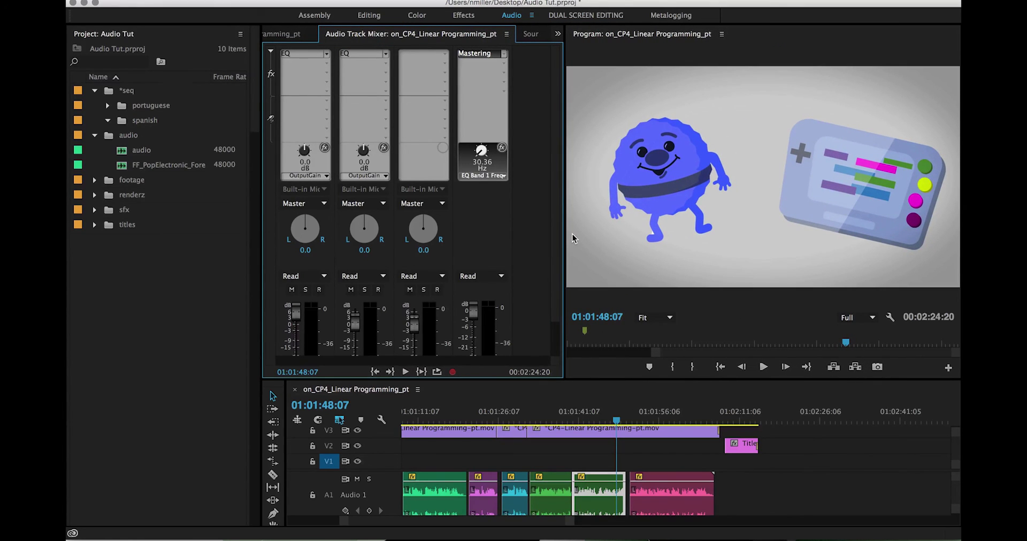